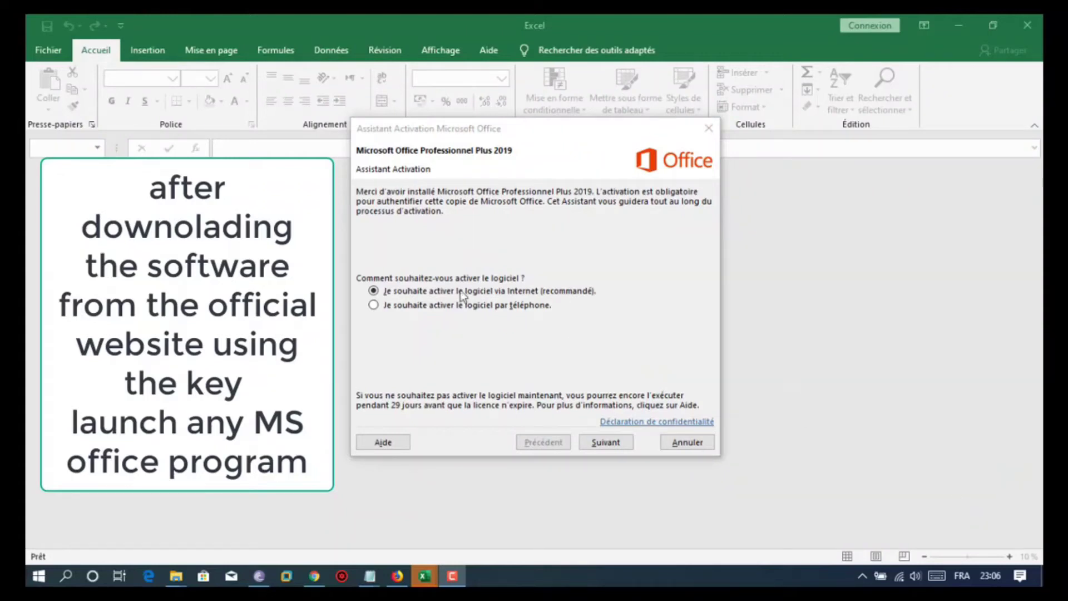
# Try internet activation, then go back and continue to phone activation to show the installation ID
pyautogui.click(606, 442)
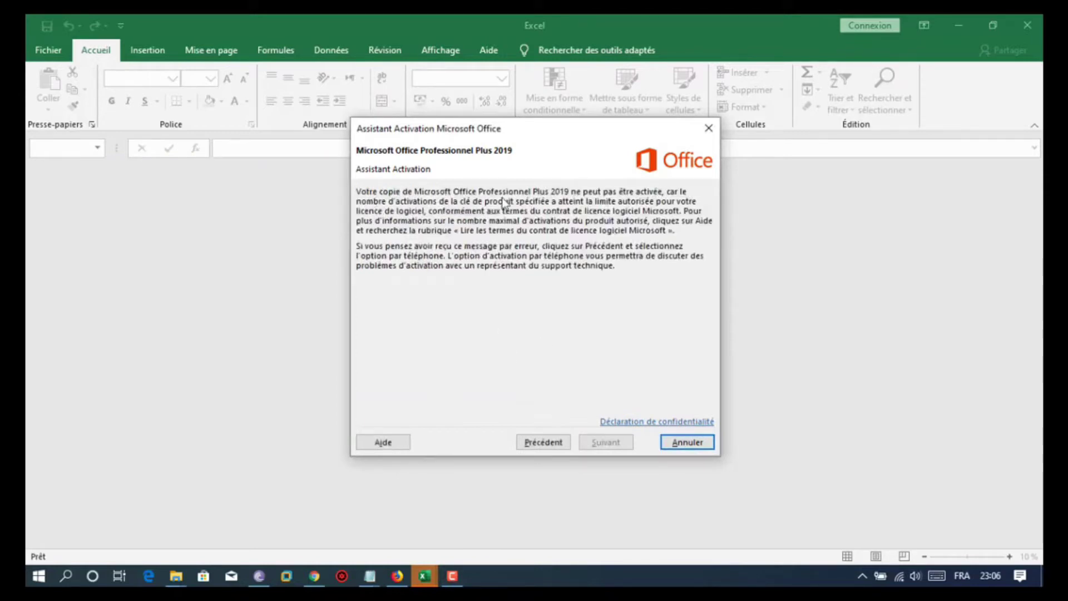
pyautogui.click(544, 441)
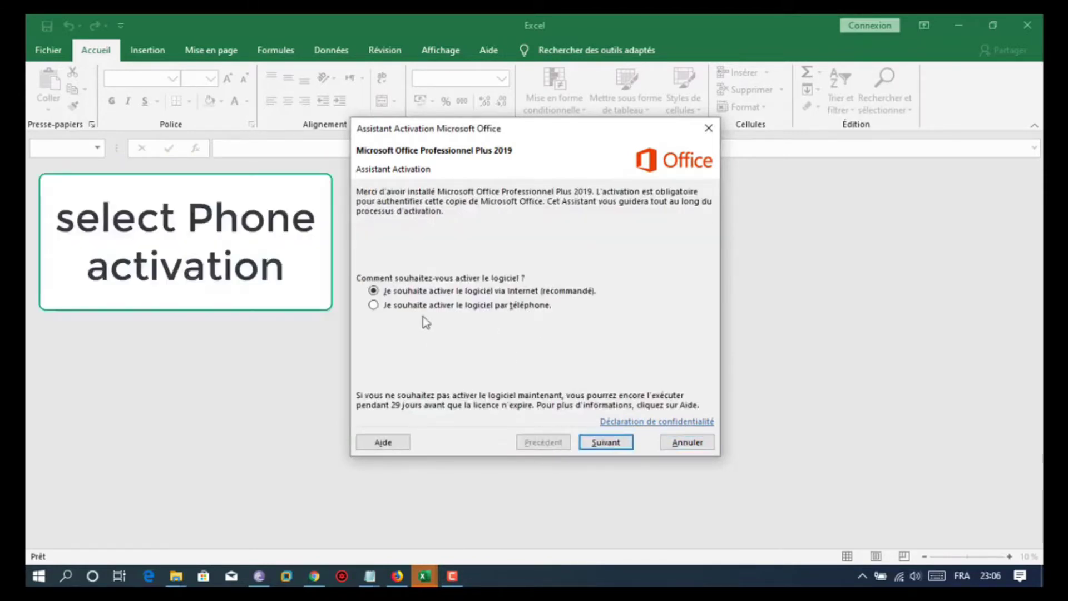
pyautogui.click(607, 442)
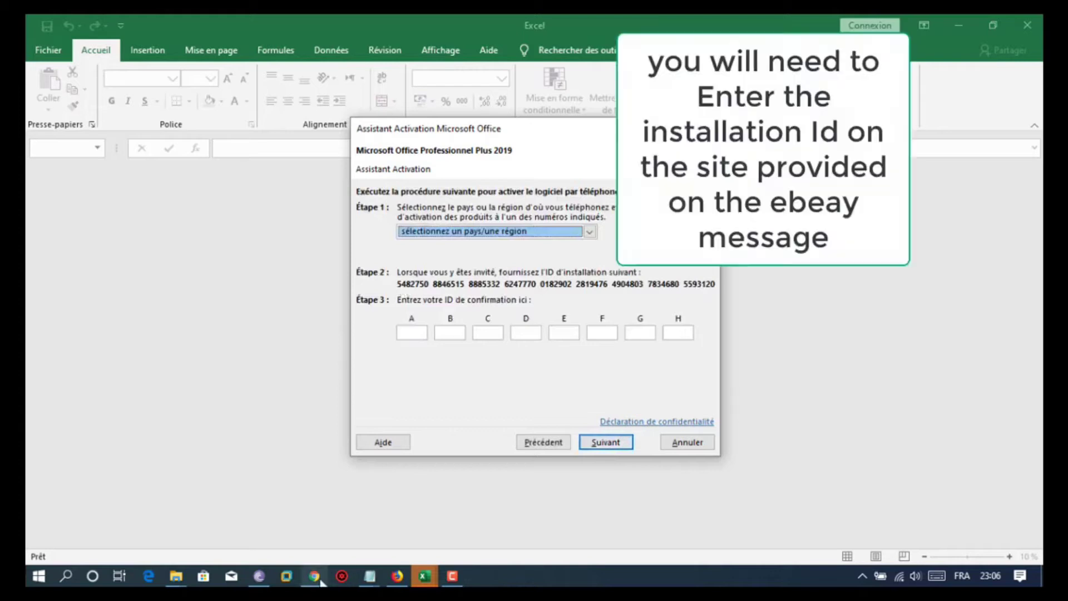
pyautogui.click(315, 577)
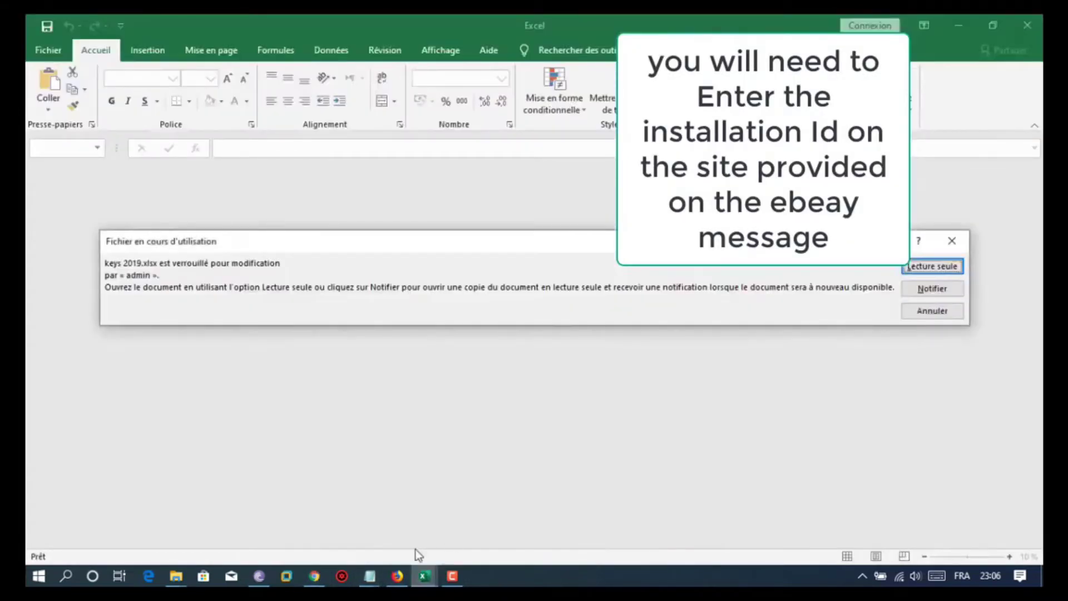
pyautogui.click(378, 527)
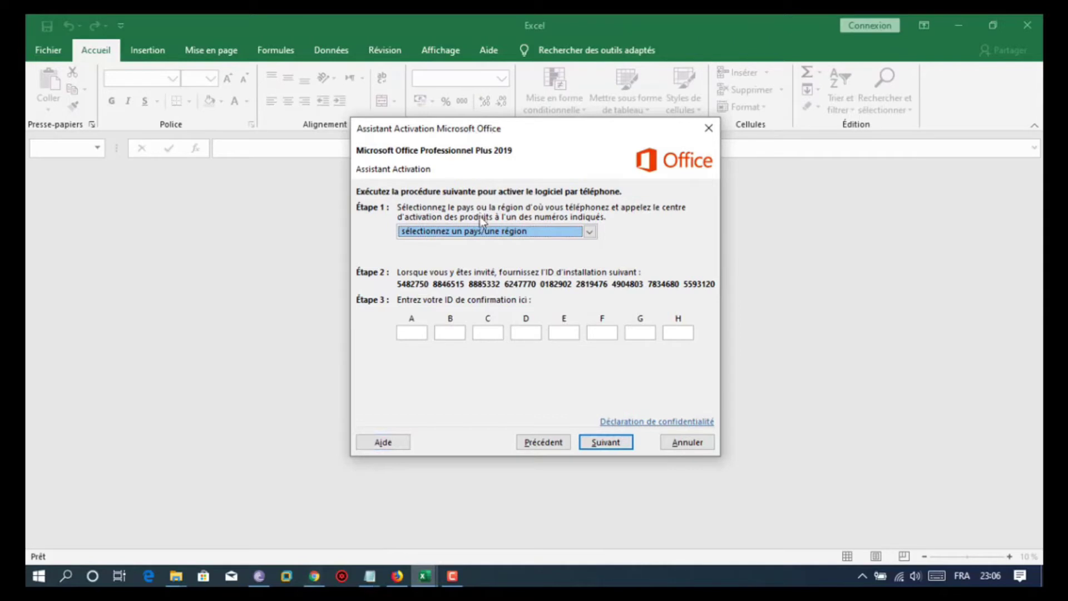
# Browse the wizard's country and region list upward from its end
pyautogui.click(483, 232)
pyautogui.press('End')
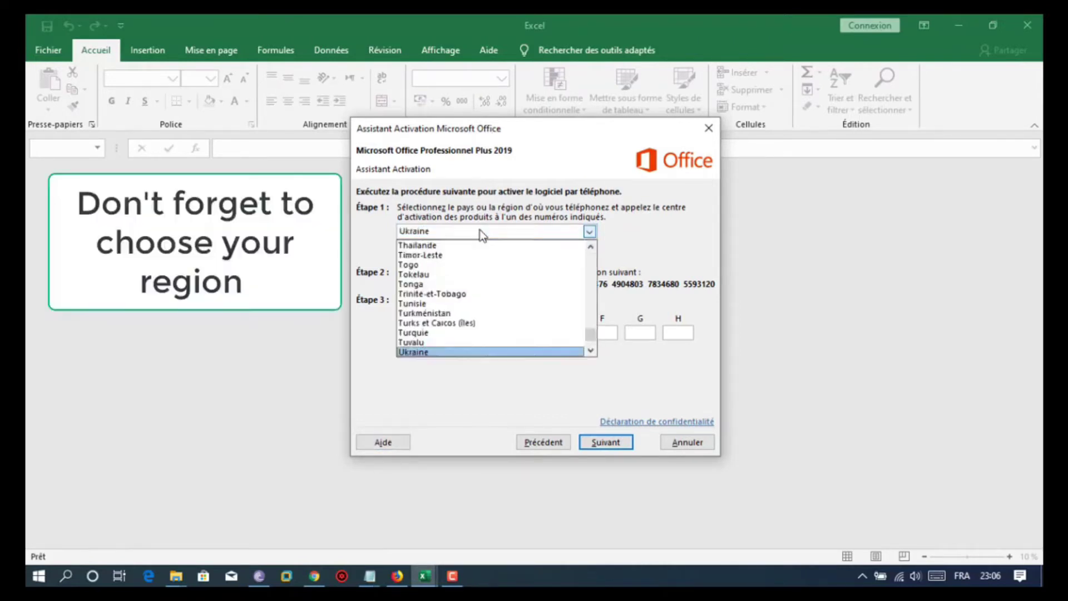
pyautogui.press('Up')
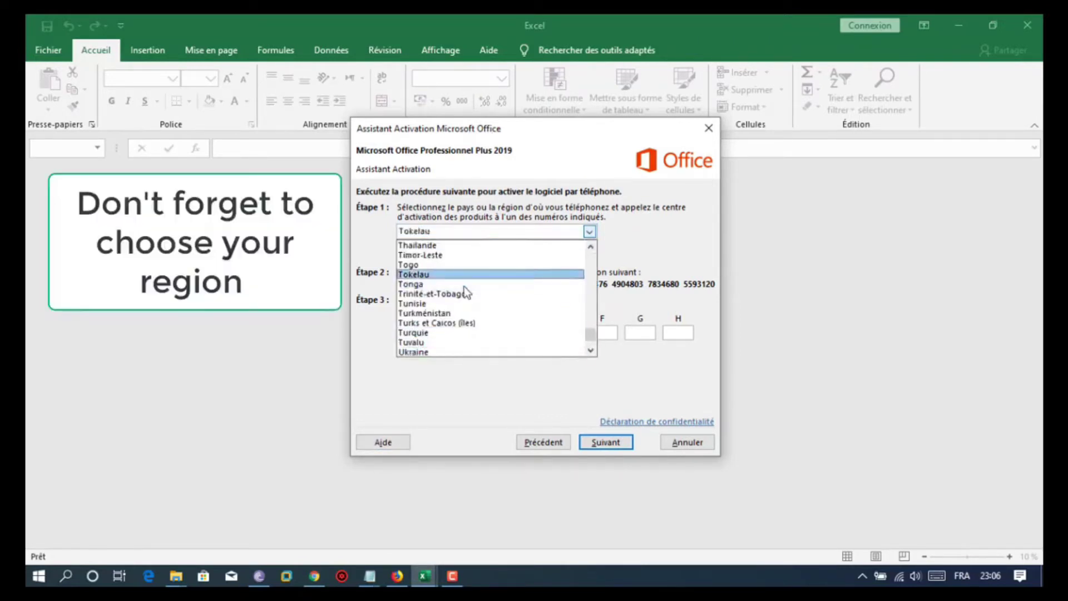
pyautogui.press('Up')
pyautogui.press('pageup')
pyautogui.press('pageup')
pyautogui.press('pageup')
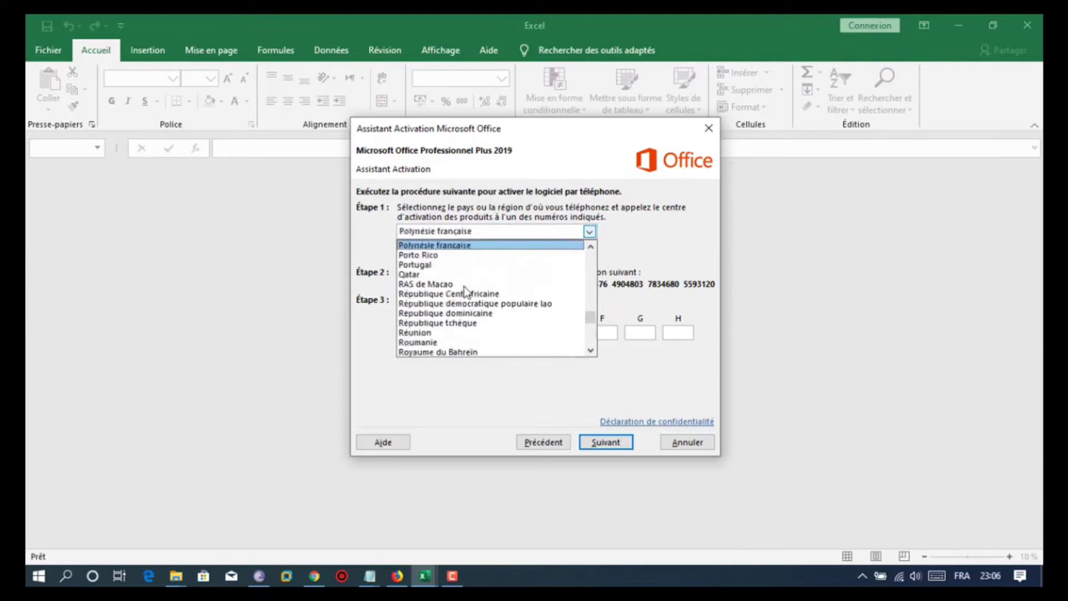
pyautogui.press('pageup')
pyautogui.press('pageup')
pyautogui.press('pageup')
pyautogui.press('pageup')
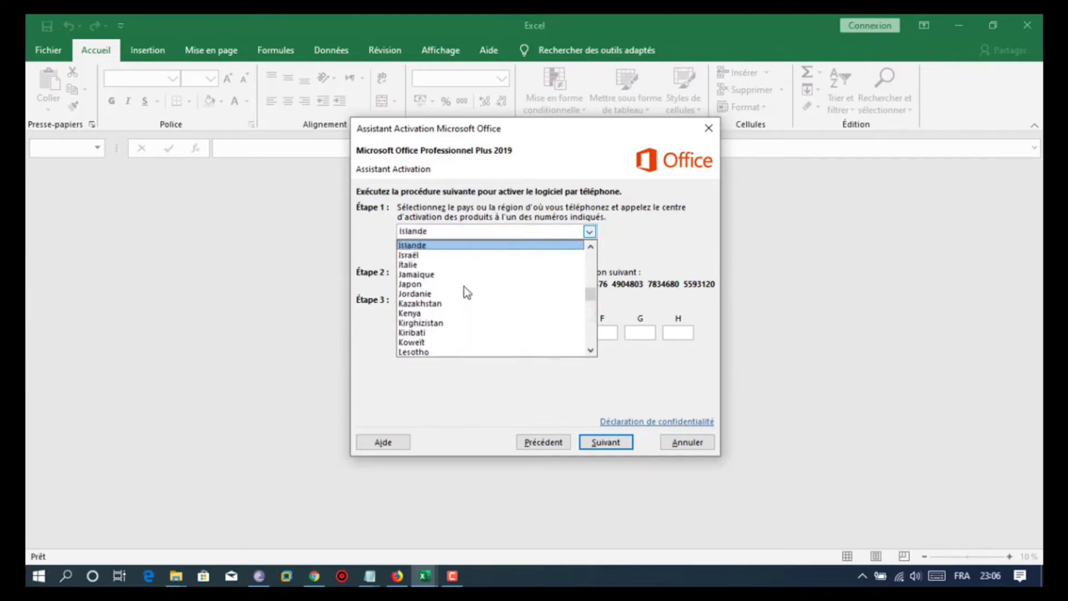
pyautogui.press('pageup')
pyautogui.press('pageup')
pyautogui.press('pageup')
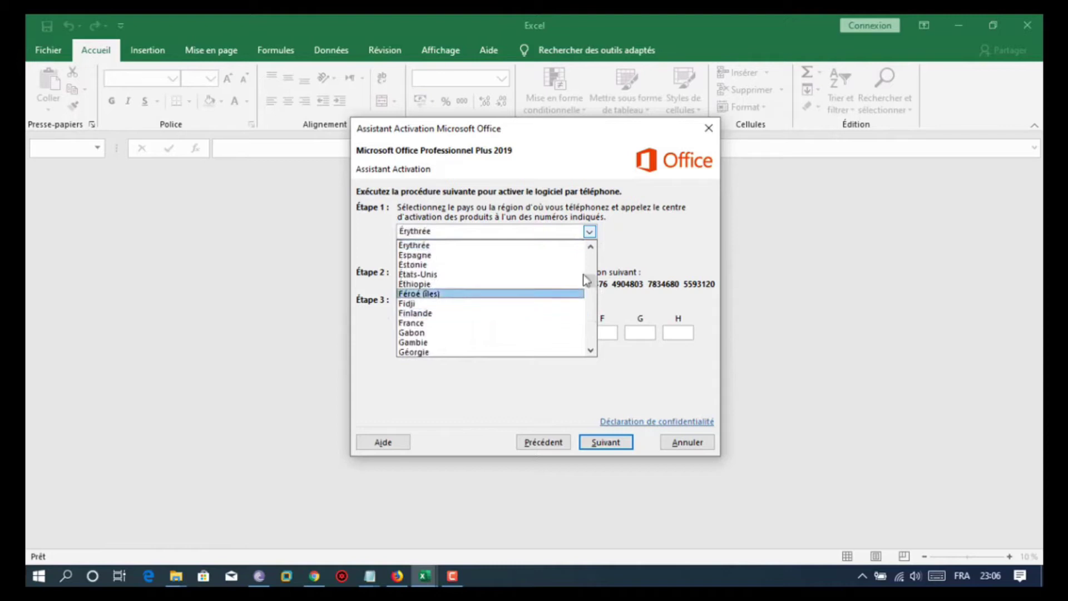
pyautogui.scroll(5, 544, 267)
# Pick Afghanistan, reset the region to no country, and bring up getcid.top in Chrome
pyautogui.click(502, 255)
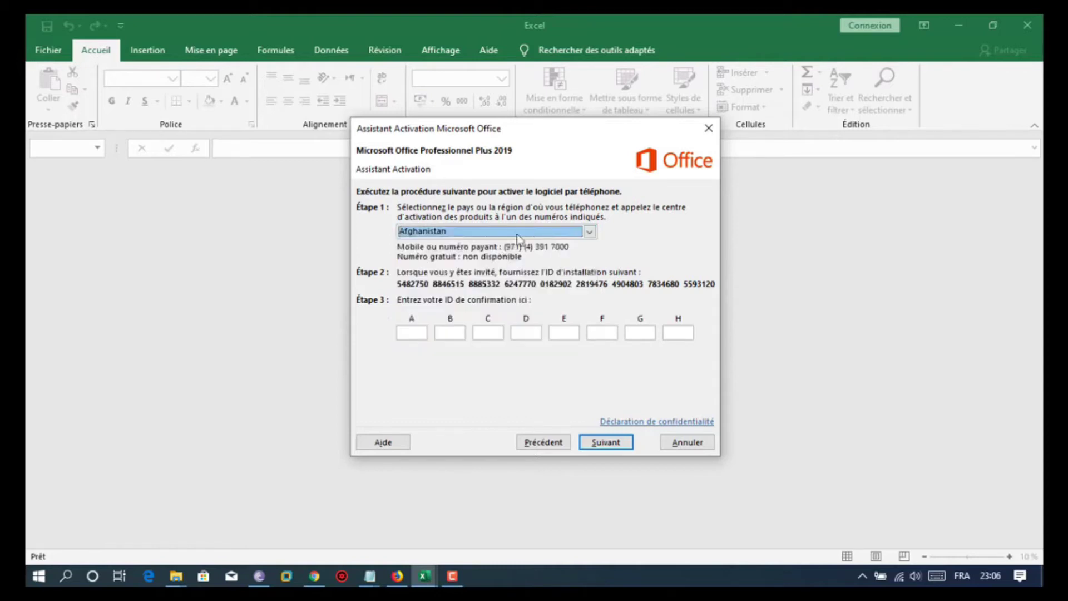
pyautogui.click(500, 234)
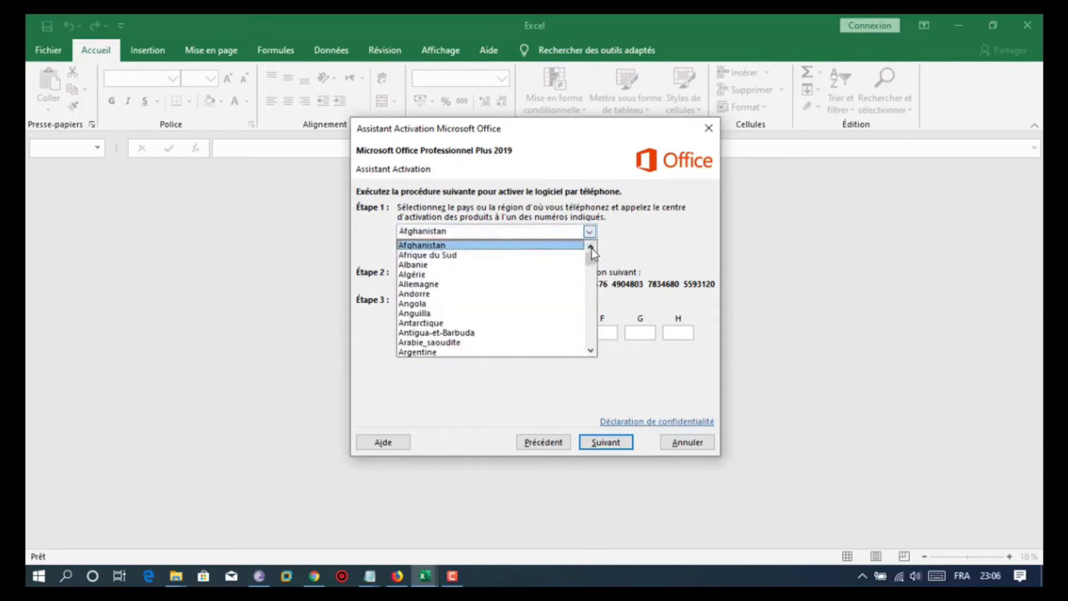
pyautogui.scroll(1, 592, 248)
pyautogui.click(501, 246)
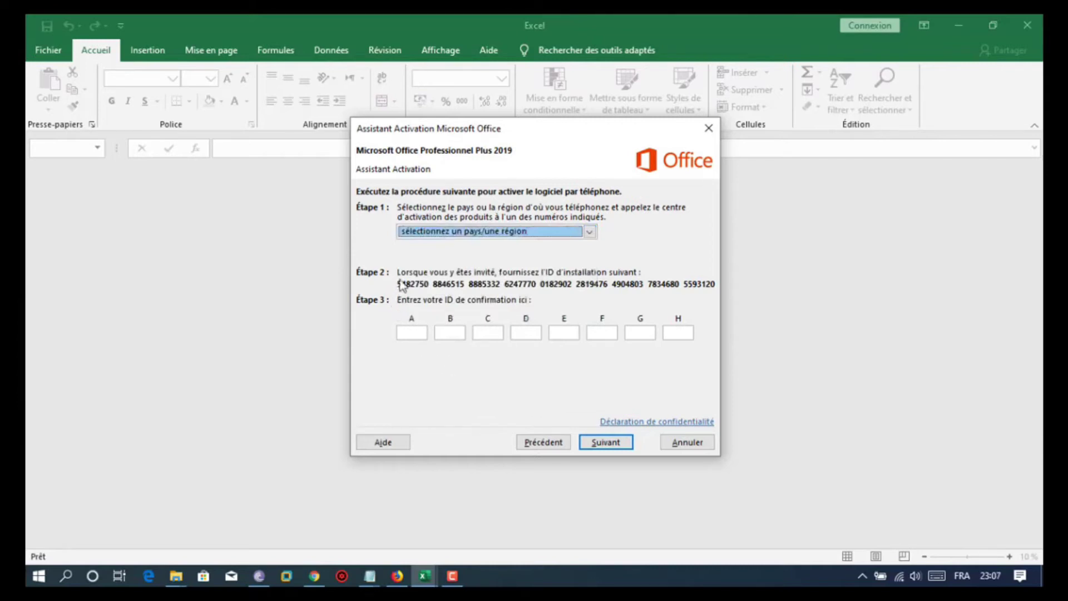
pyautogui.click(313, 576)
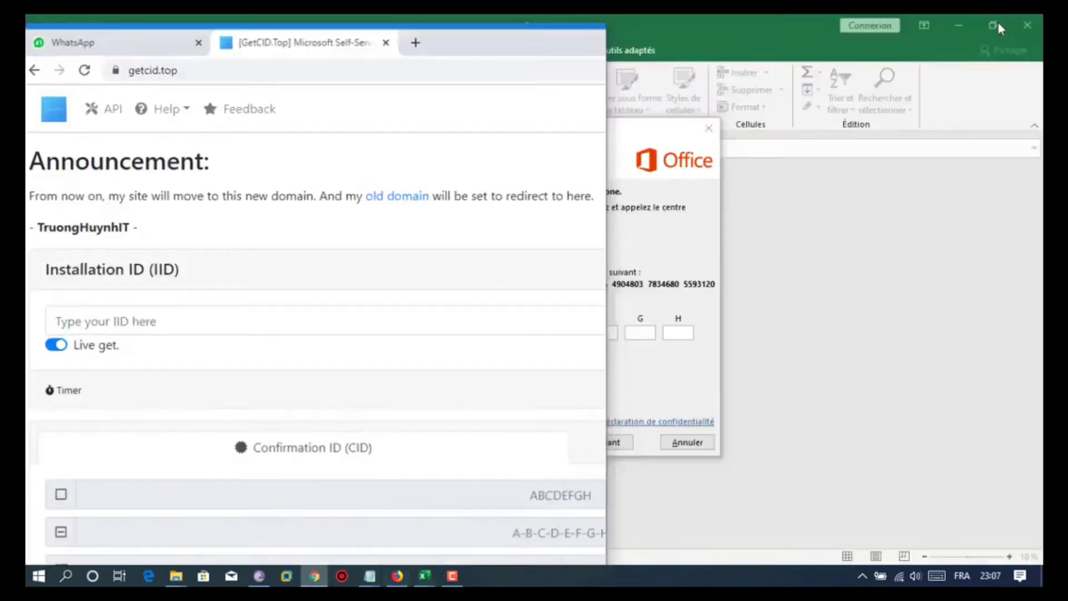
# Arrange Chrome with getcid.top on the left and the activation wizard on the right
pyautogui.click(993, 25)
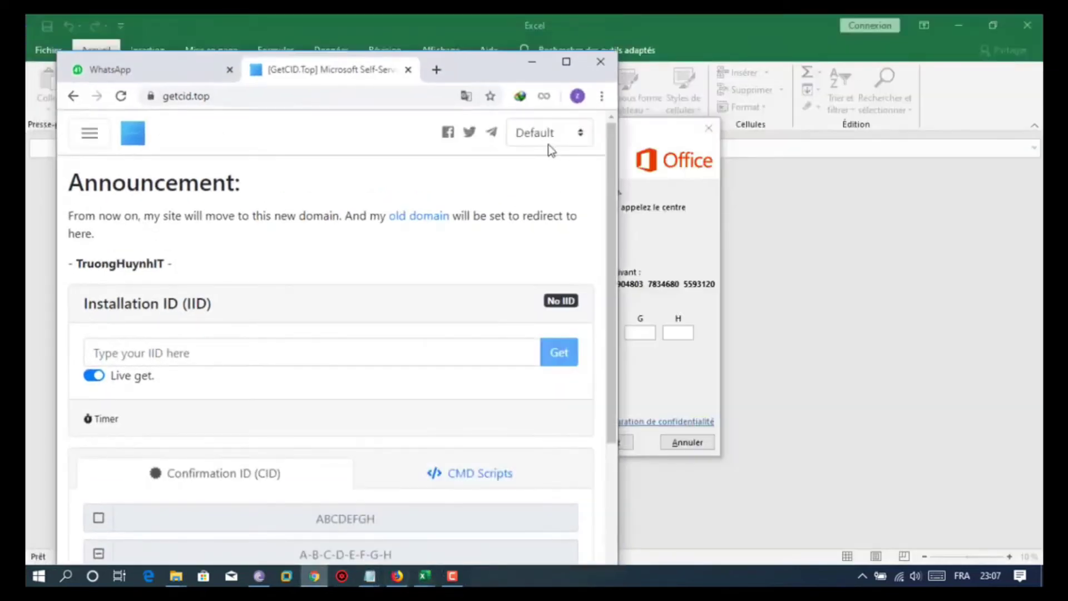
pyautogui.moveTo(480, 78); pyautogui.dragTo(373, 143)
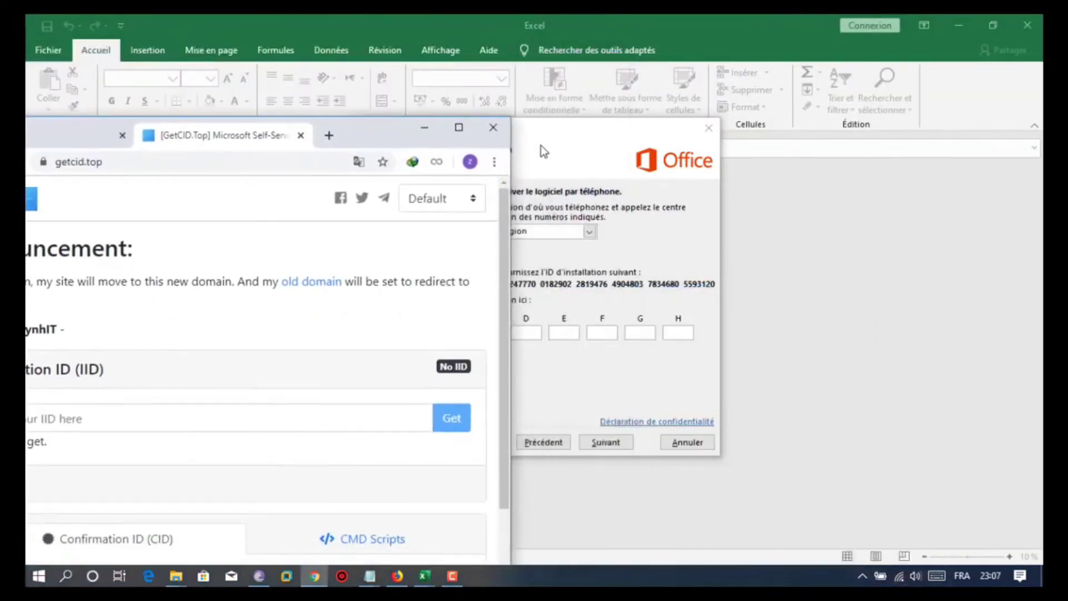
pyautogui.click(543, 150)
pyautogui.moveTo(534, 140); pyautogui.dragTo(776, 133)
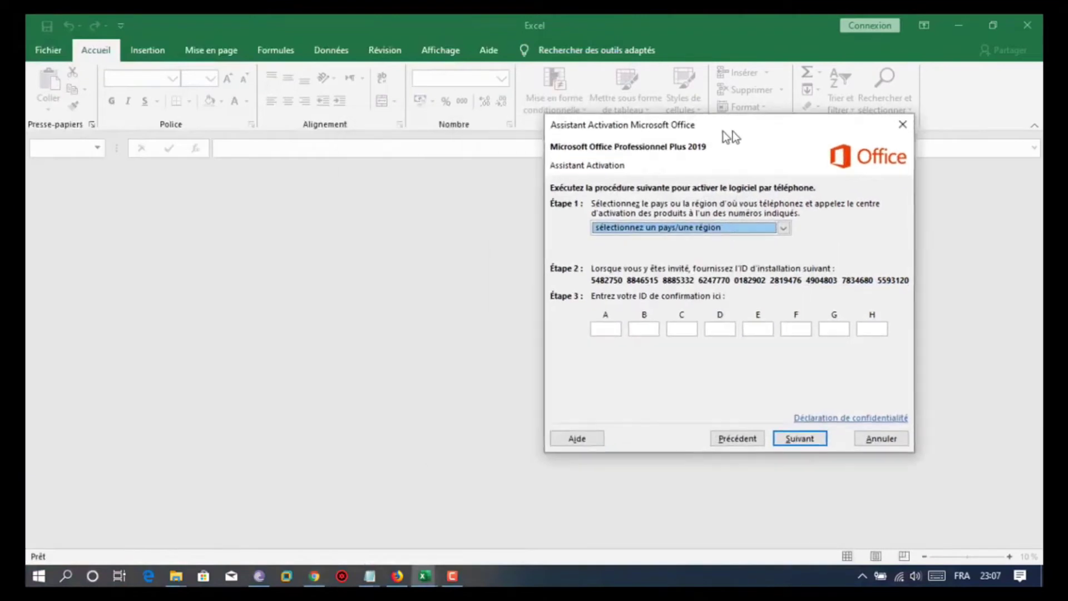
pyautogui.click(314, 575)
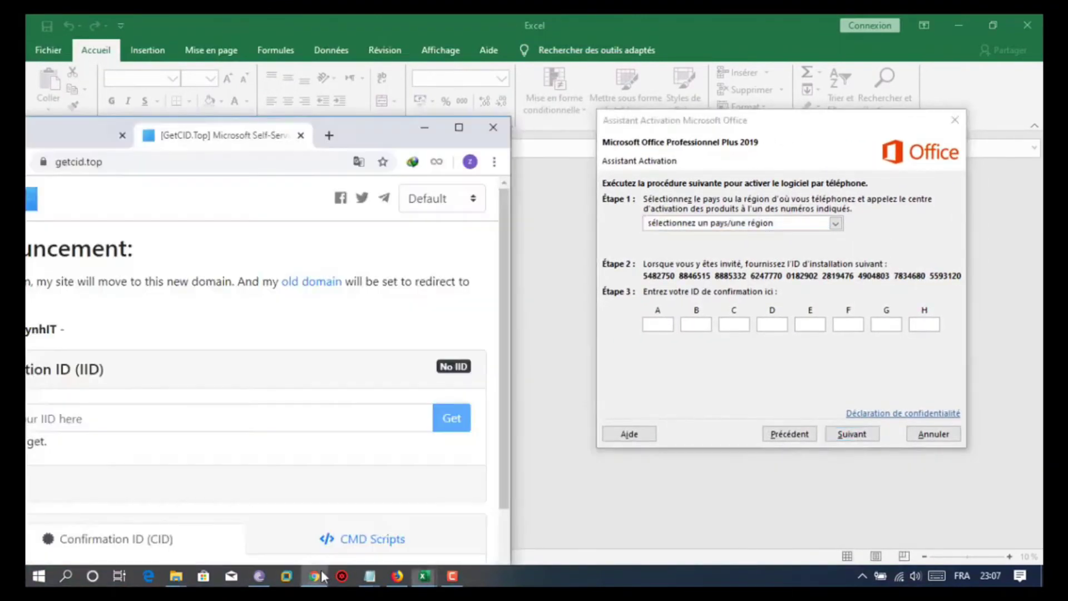
pyautogui.moveTo(363, 126)
pyautogui.mouseDown()
pyautogui.moveTo(452, 25)
pyautogui.moveTo(444, 23)
pyautogui.mouseUp()
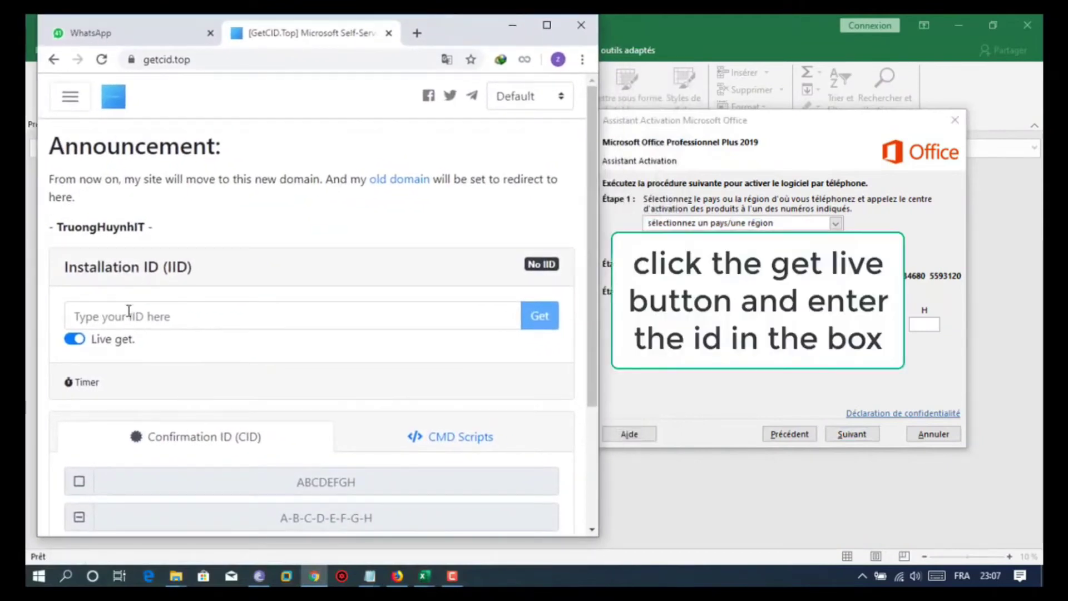
# Paste the installation ID into getcid.top's IID box and request its confirmation ID
pyautogui.click(129, 316)
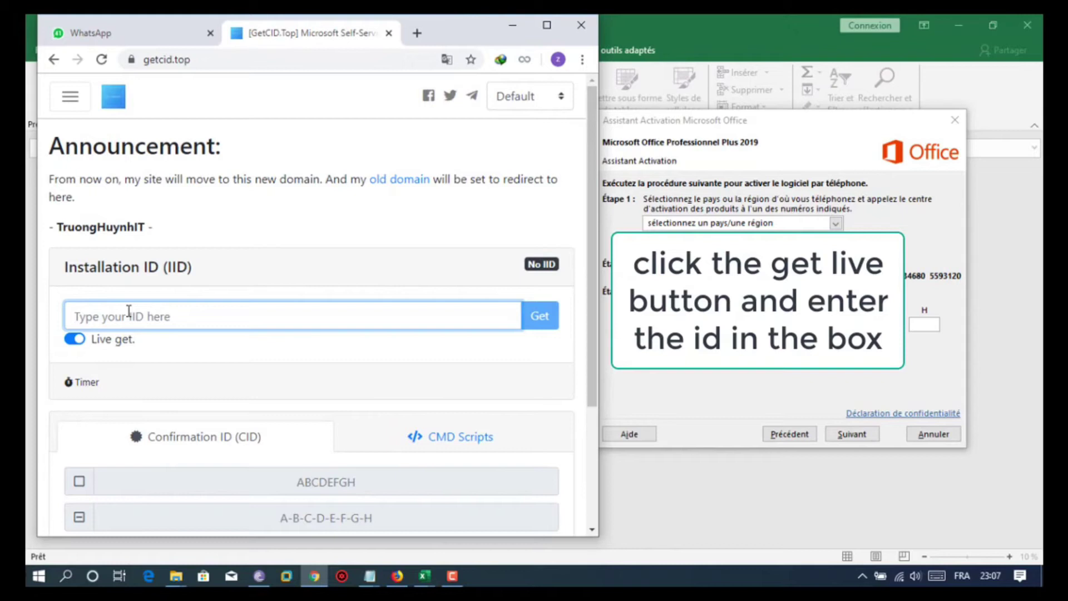
pyautogui.hotkey('ctrl', 'v')
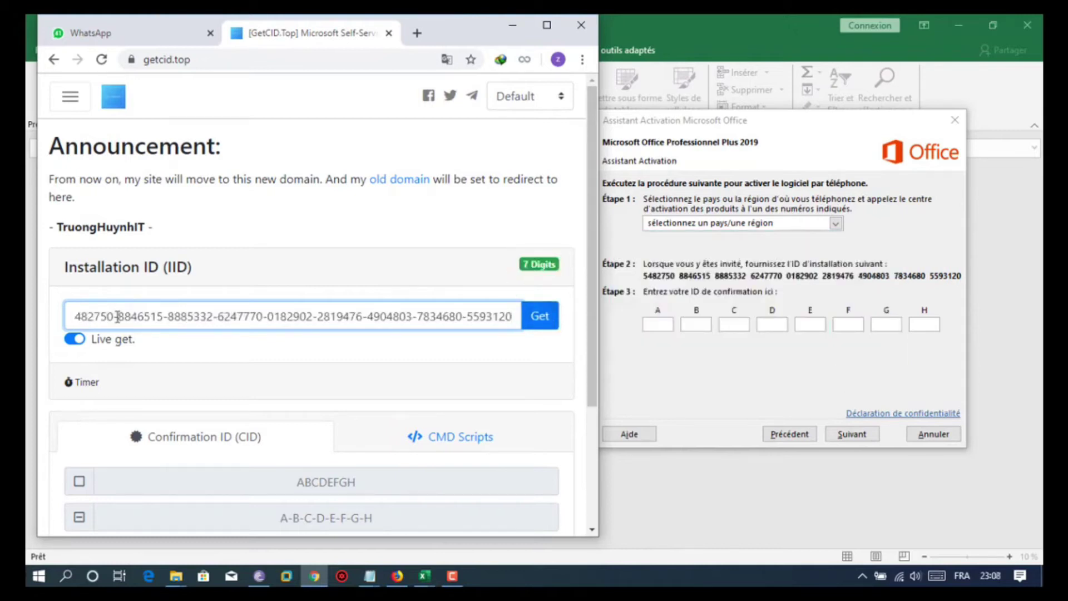
pyautogui.click(539, 316)
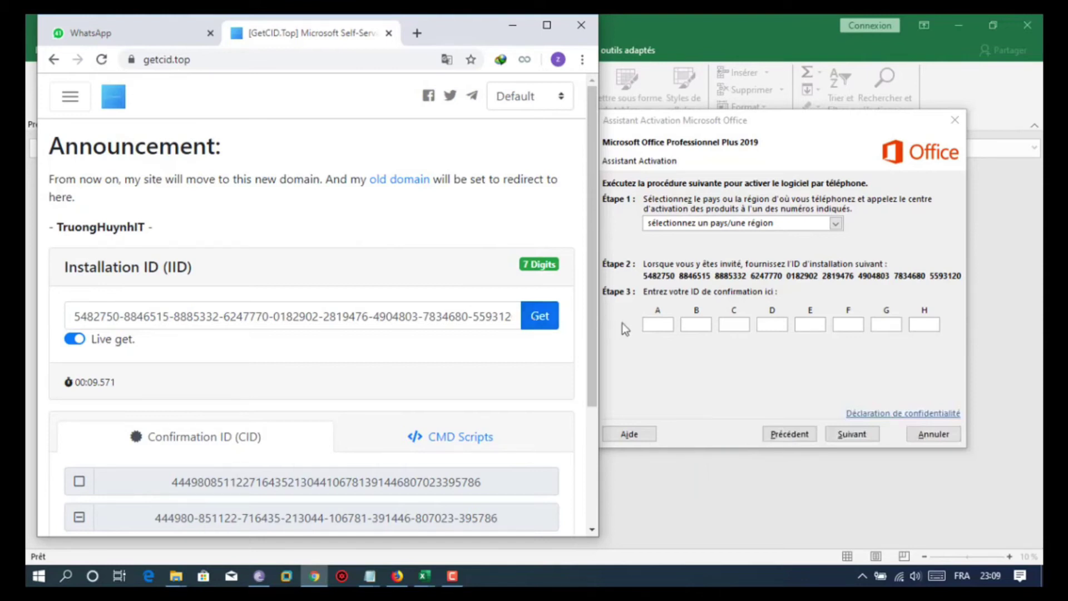
pyautogui.moveTo(592, 325); pyautogui.dragTo(593, 367)
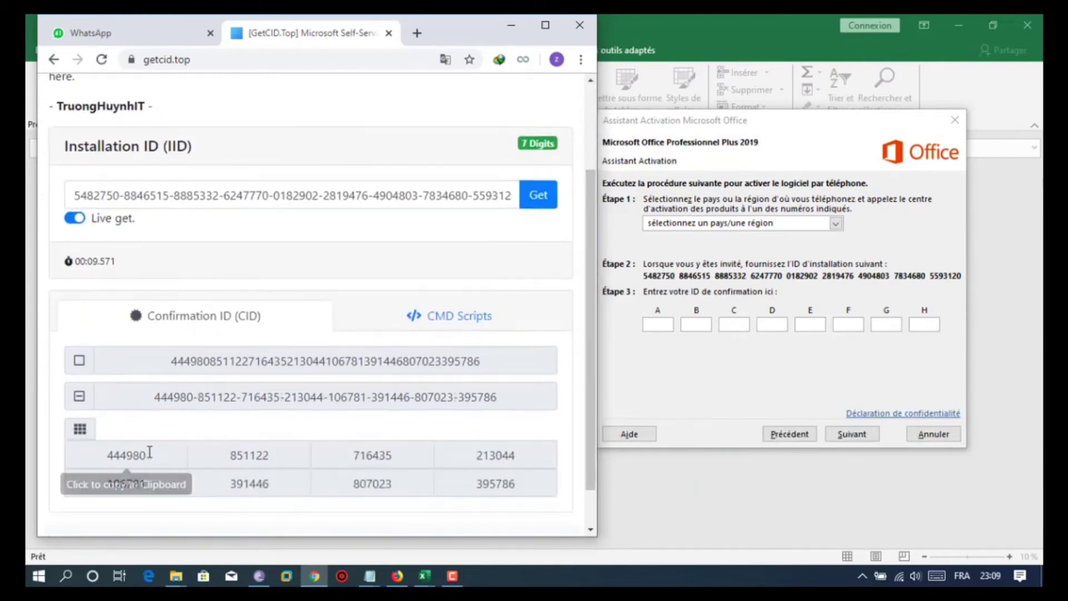
pyautogui.click(128, 455)
pyautogui.click(656, 324)
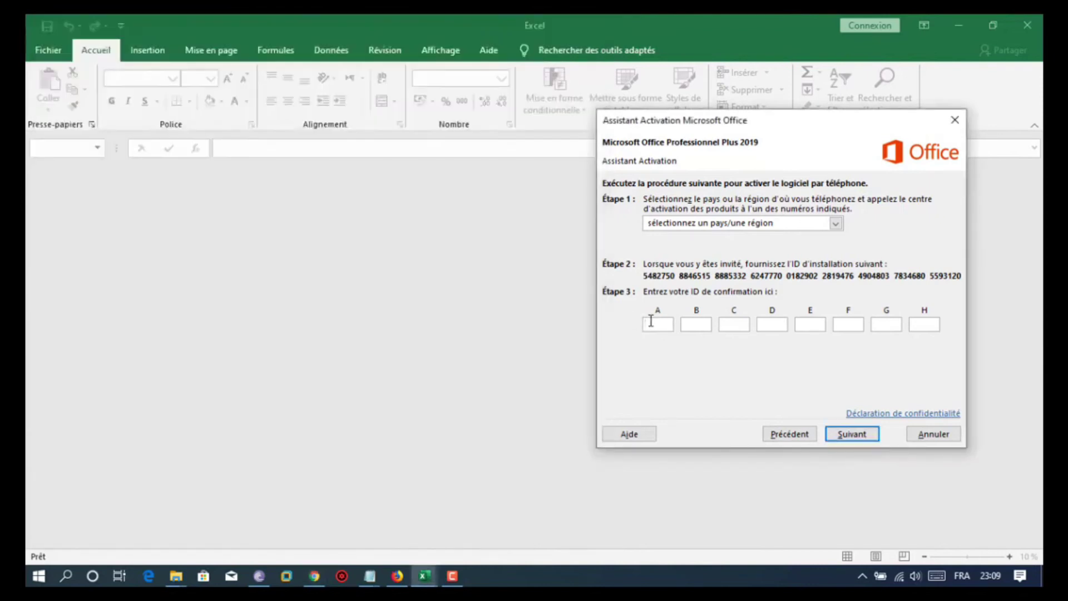
pyautogui.hotkey('ctrl', 'v')
pyautogui.click(314, 576)
pyautogui.click(250, 455)
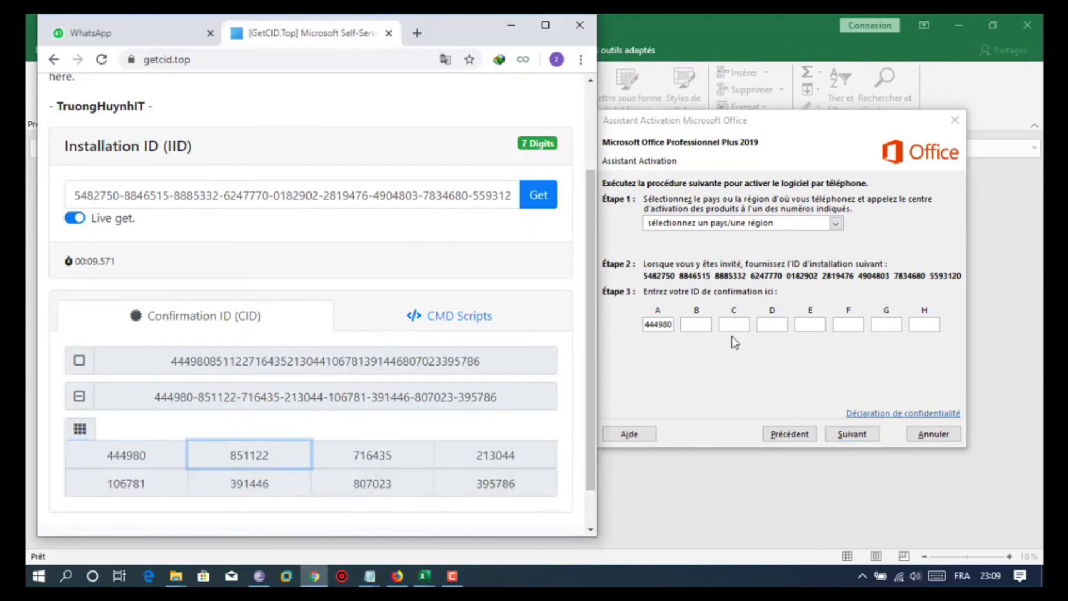
pyautogui.click(693, 325)
pyautogui.hotkey('ctrl', 'v')
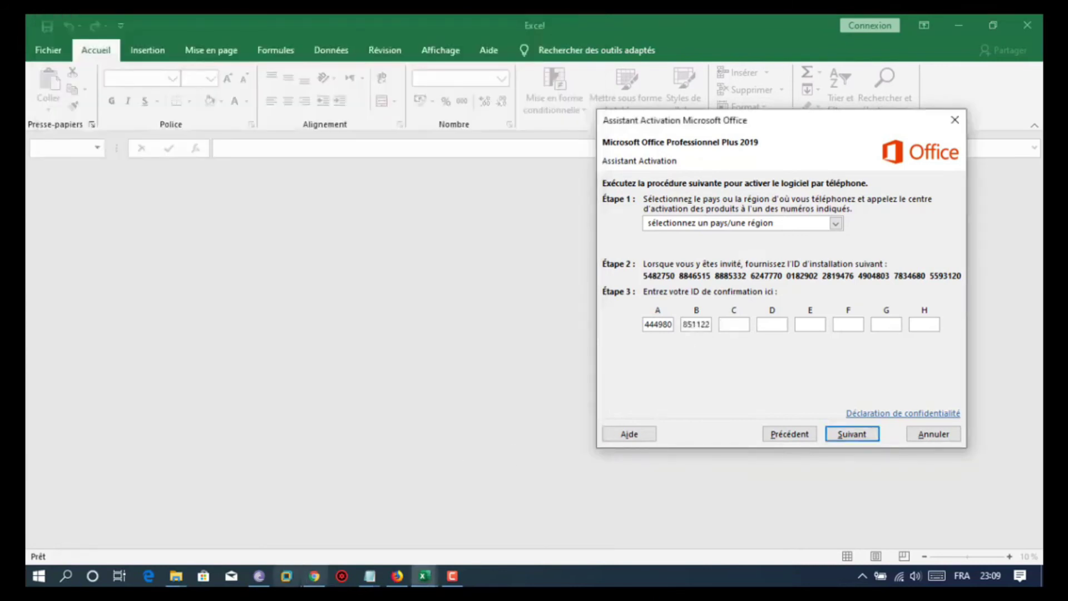
pyautogui.click(314, 576)
pyautogui.click(371, 456)
pyautogui.click(733, 325)
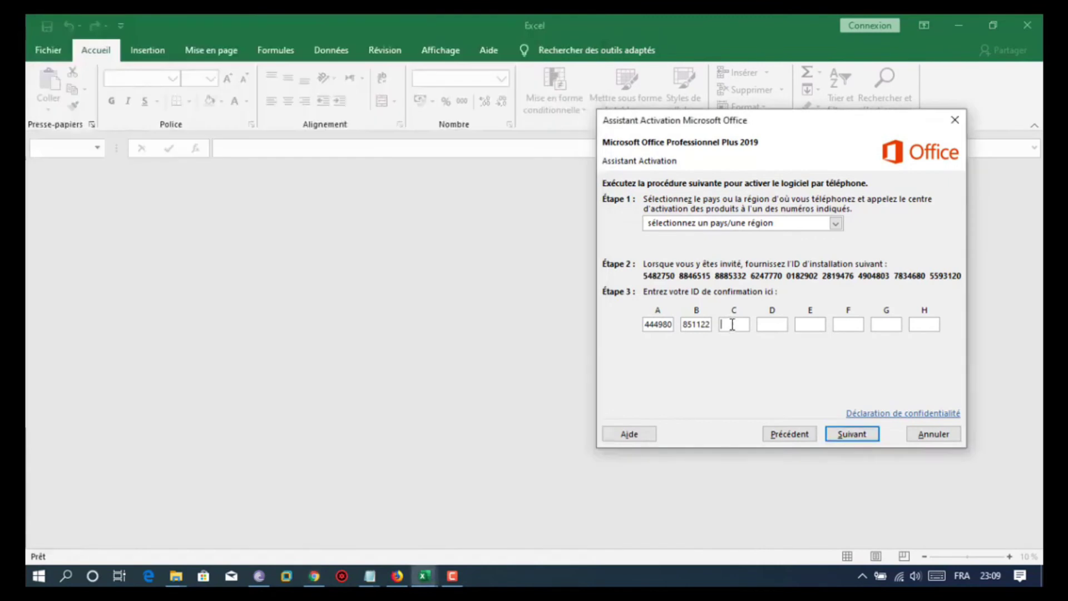
pyautogui.hotkey('ctrl', 'v')
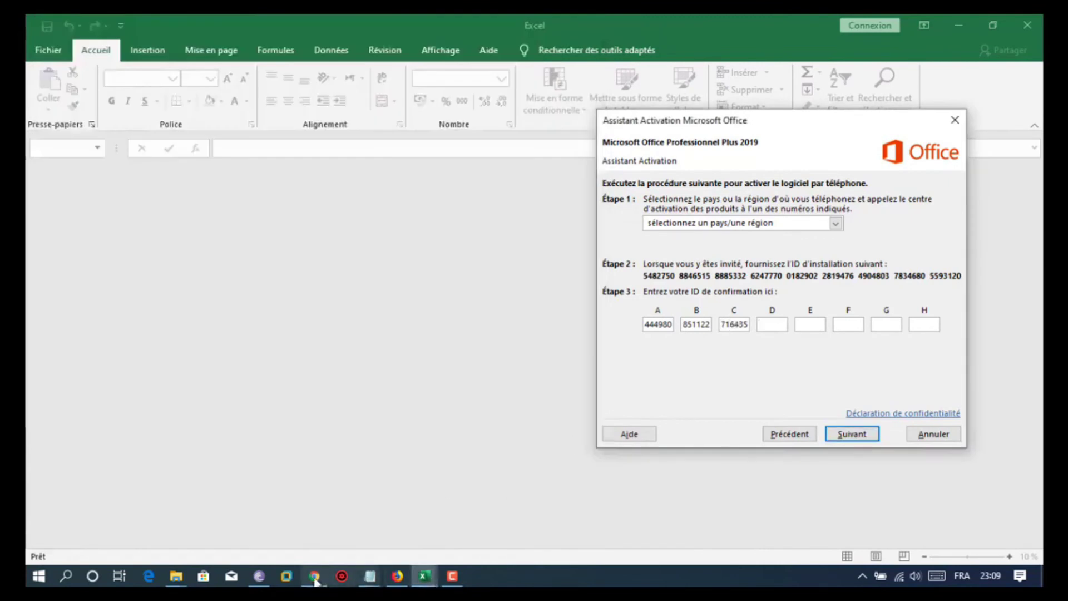
pyautogui.click(314, 576)
pyautogui.click(495, 455)
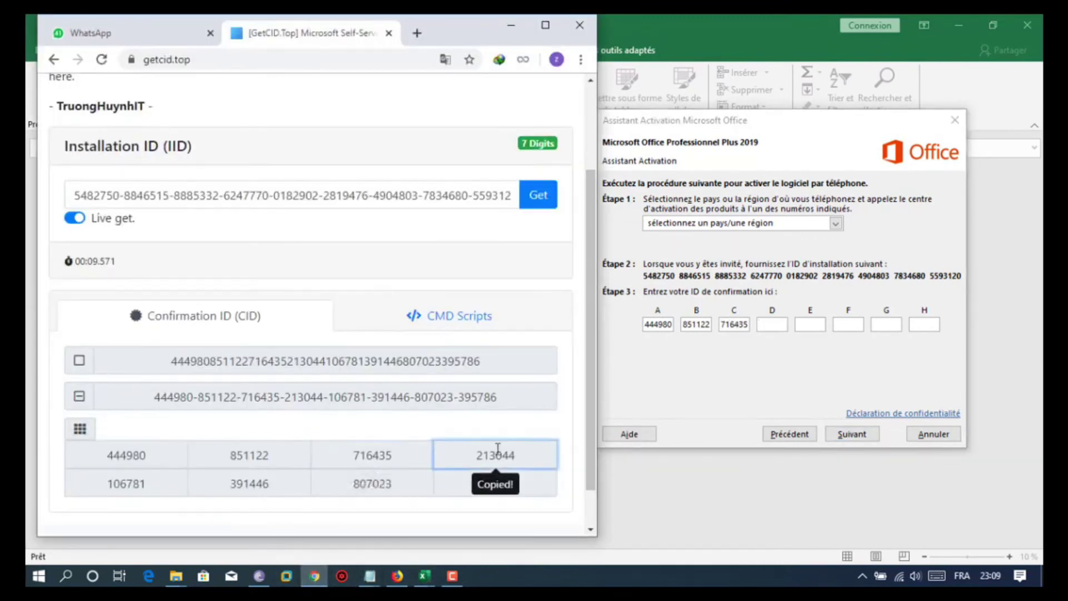
pyautogui.click(771, 325)
pyautogui.hotkey('ctrl', 'v')
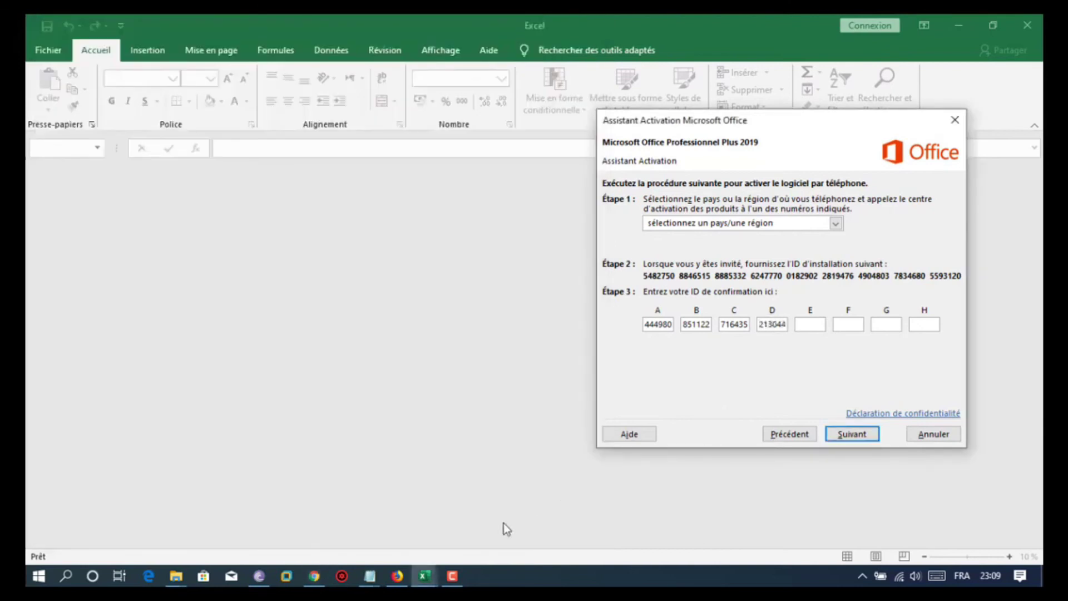
pyautogui.click(314, 576)
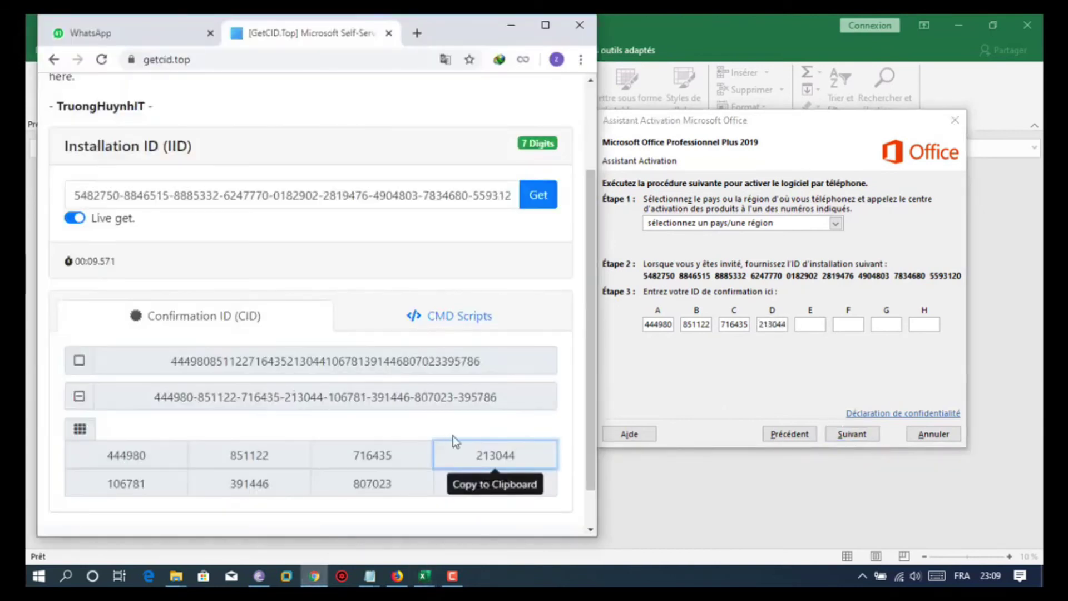
pyautogui.click(234, 484)
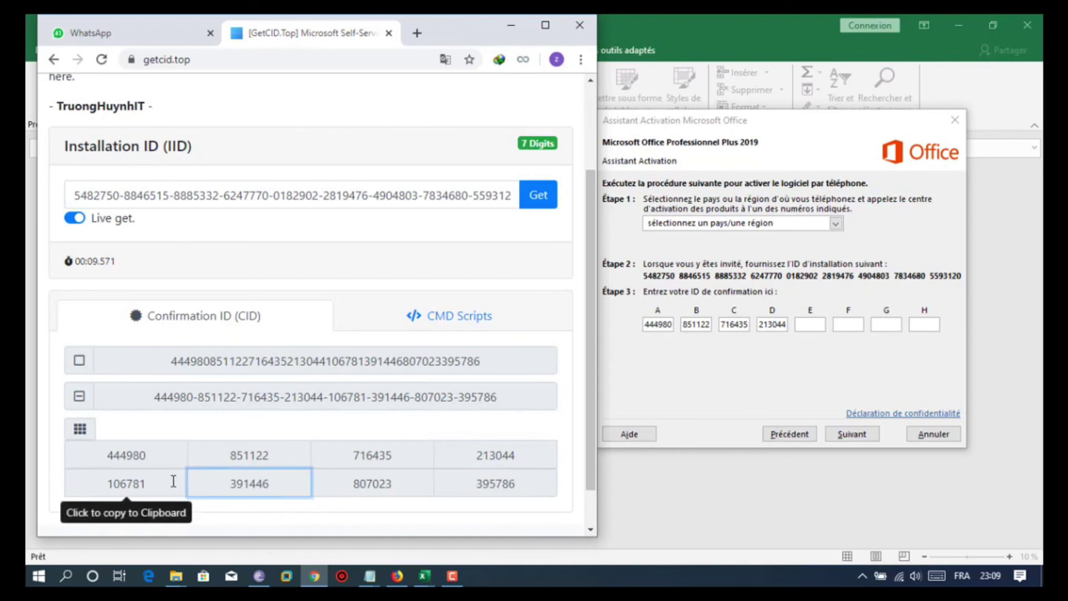
pyautogui.click(126, 483)
pyautogui.click(810, 324)
pyautogui.hotkey('ctrl', 'v')
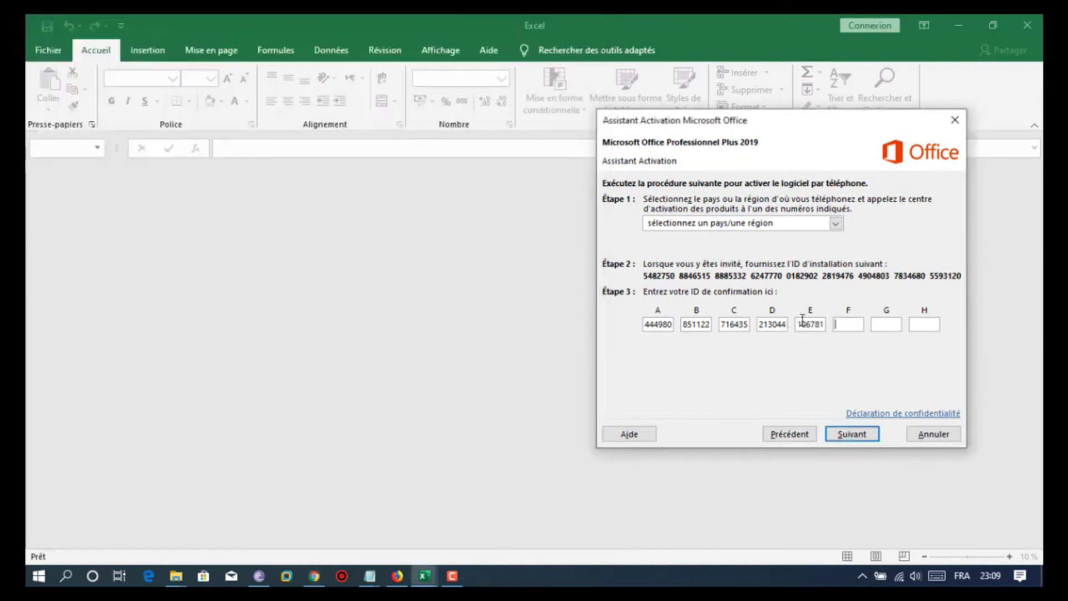
pyautogui.click(313, 576)
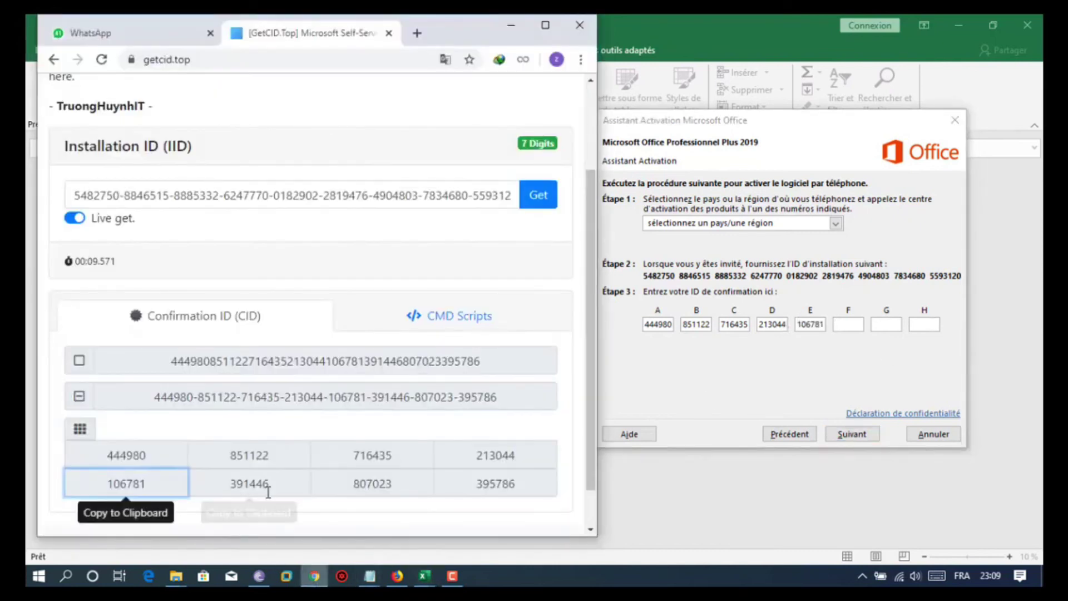
pyautogui.click(249, 483)
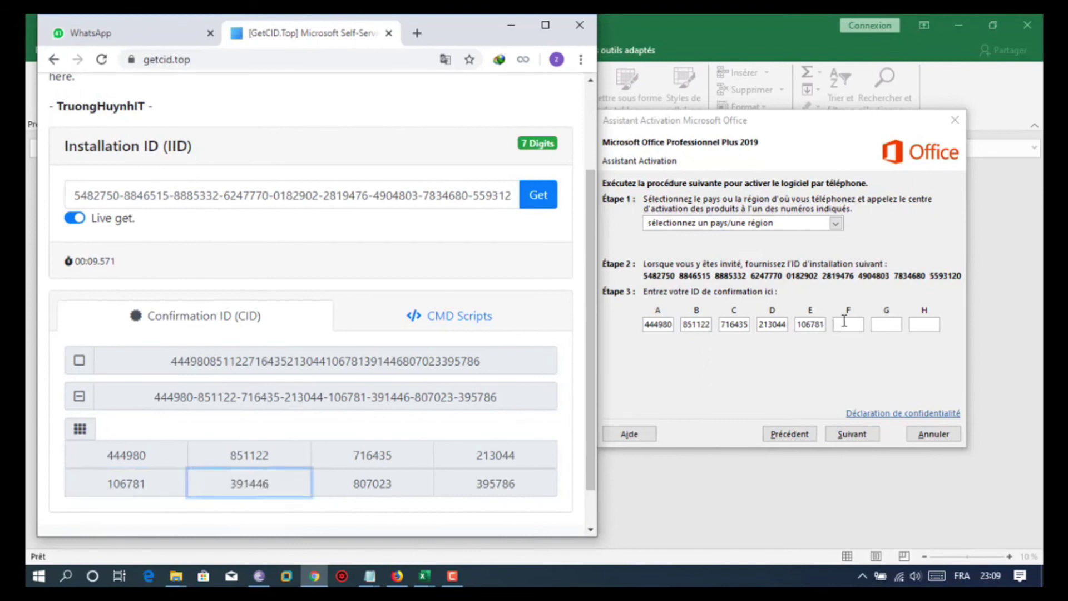
pyautogui.click(847, 324)
pyautogui.hotkey('ctrl', 'v')
pyautogui.click(314, 576)
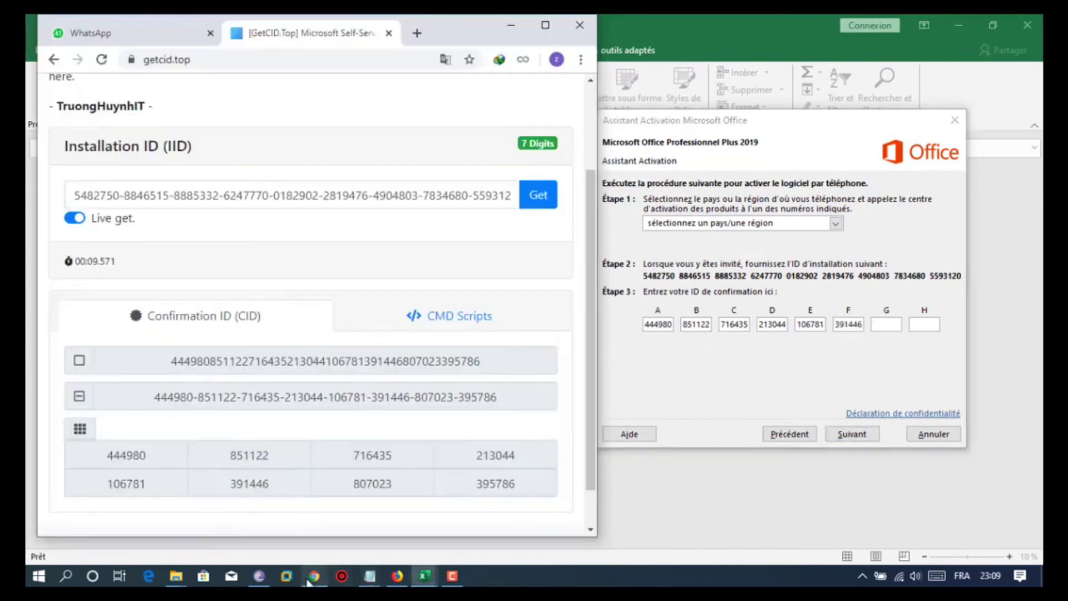
pyautogui.click(373, 483)
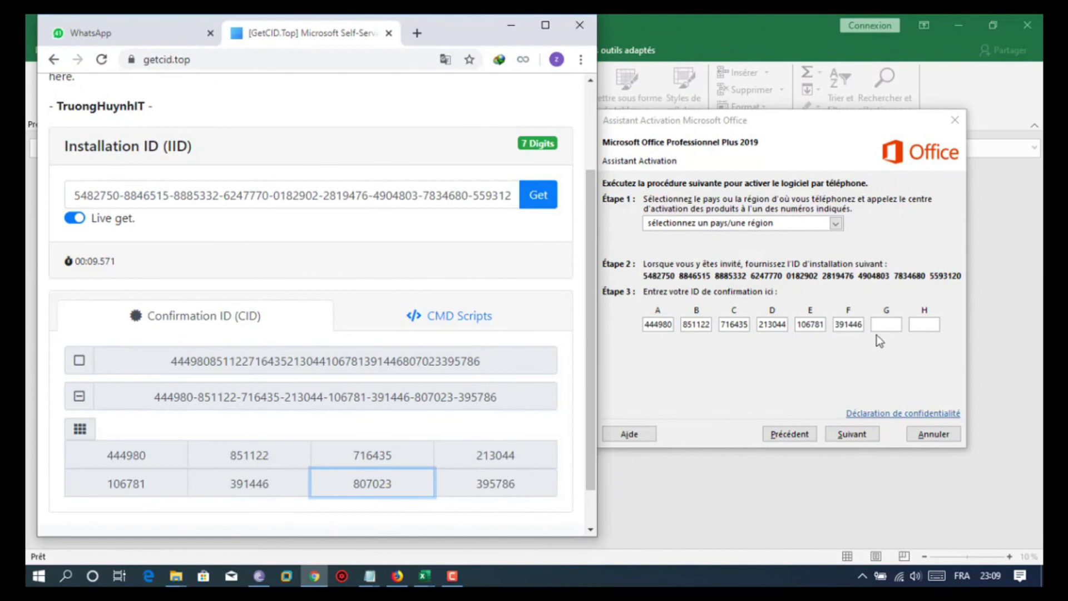
pyautogui.click(886, 324)
pyautogui.hotkey('ctrl', 'v')
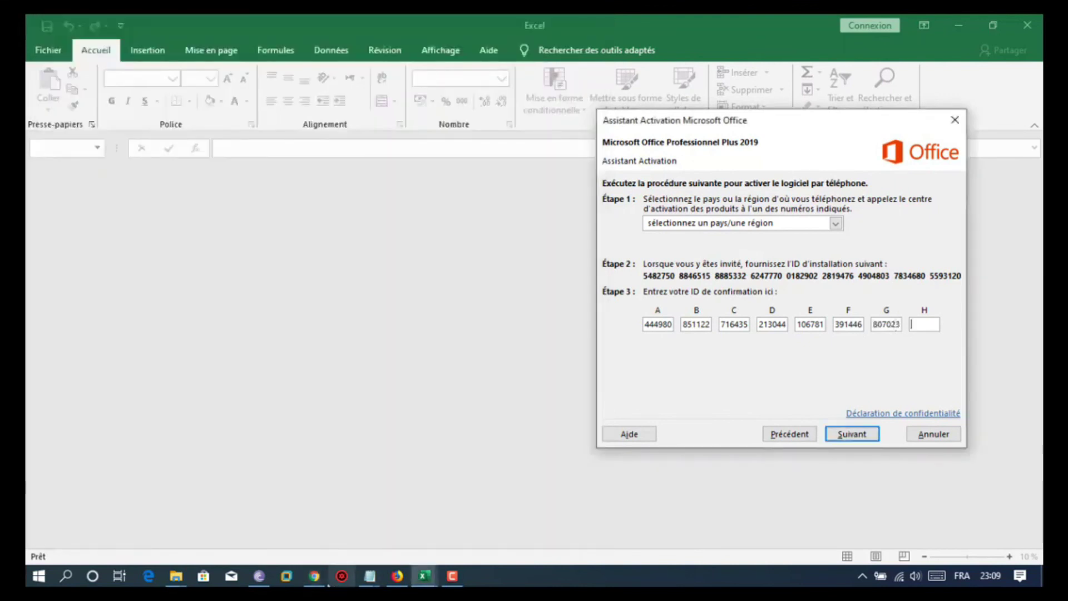
pyautogui.click(314, 576)
pyautogui.click(496, 484)
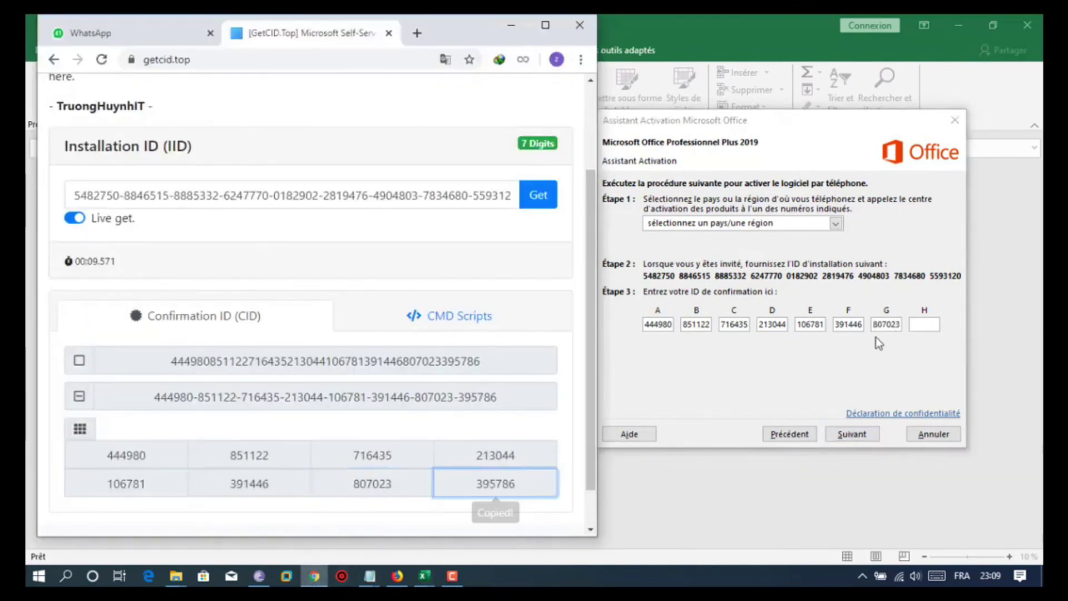
pyautogui.click(924, 324)
pyautogui.hotkey('ctrl', 'v')
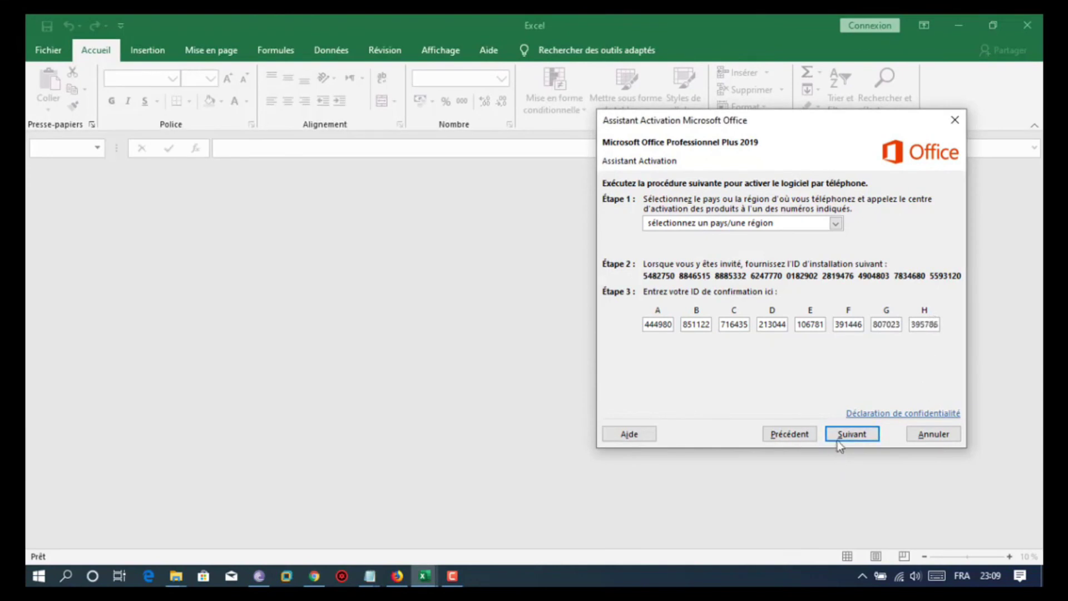
# Submit the confirmation ID with Suivant, then close the success screen with Fermer
pyautogui.click(852, 435)
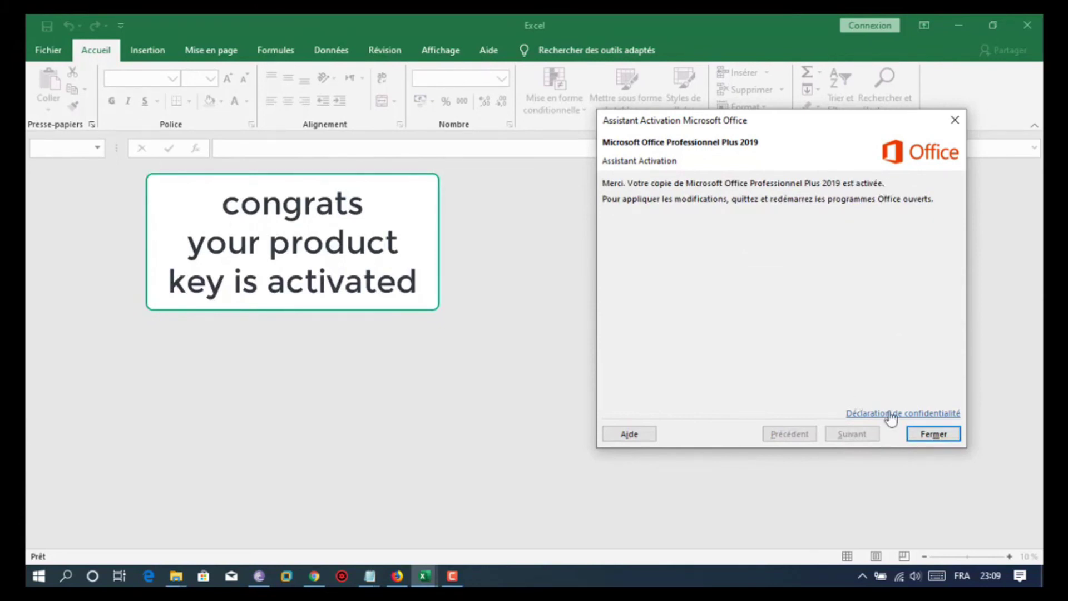
pyautogui.click(934, 435)
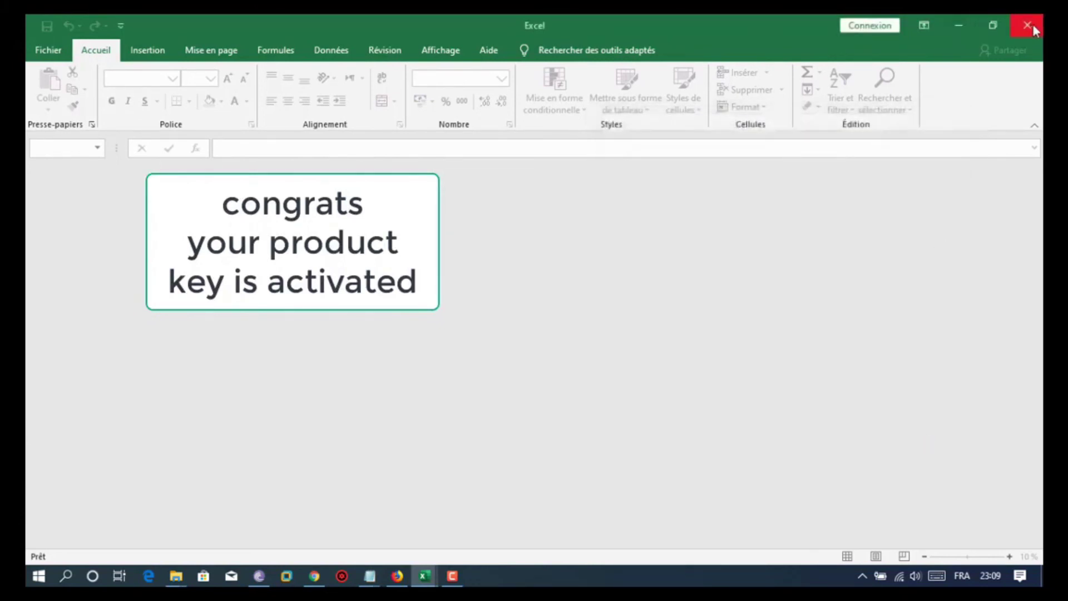